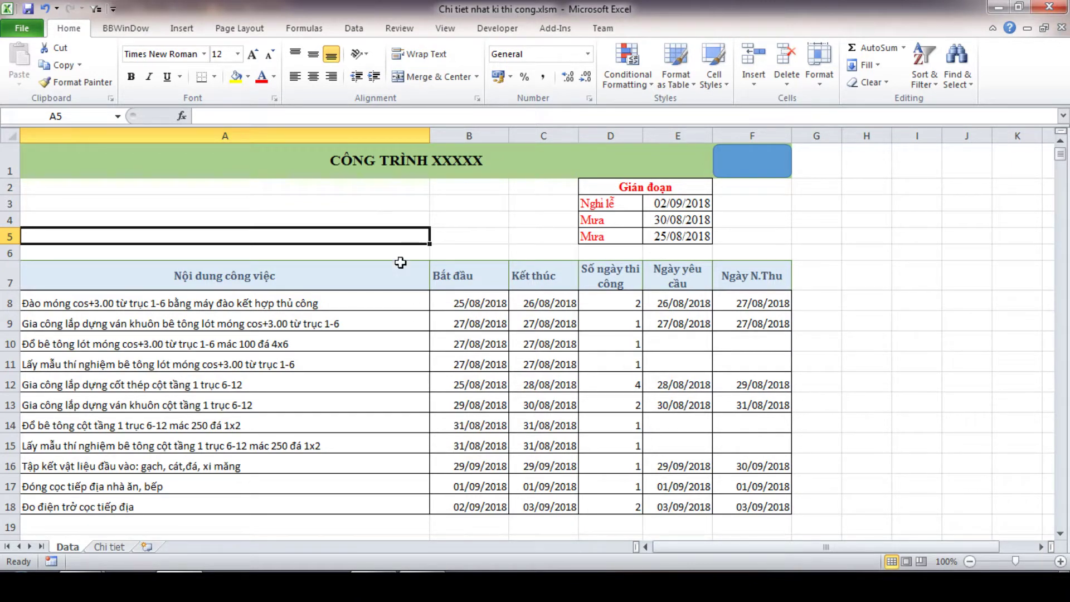
- Examine the project title and the first task's start, end and acceptance dates in the Data sheet
{"action": "left_click", "coordinate": [388, 168]}
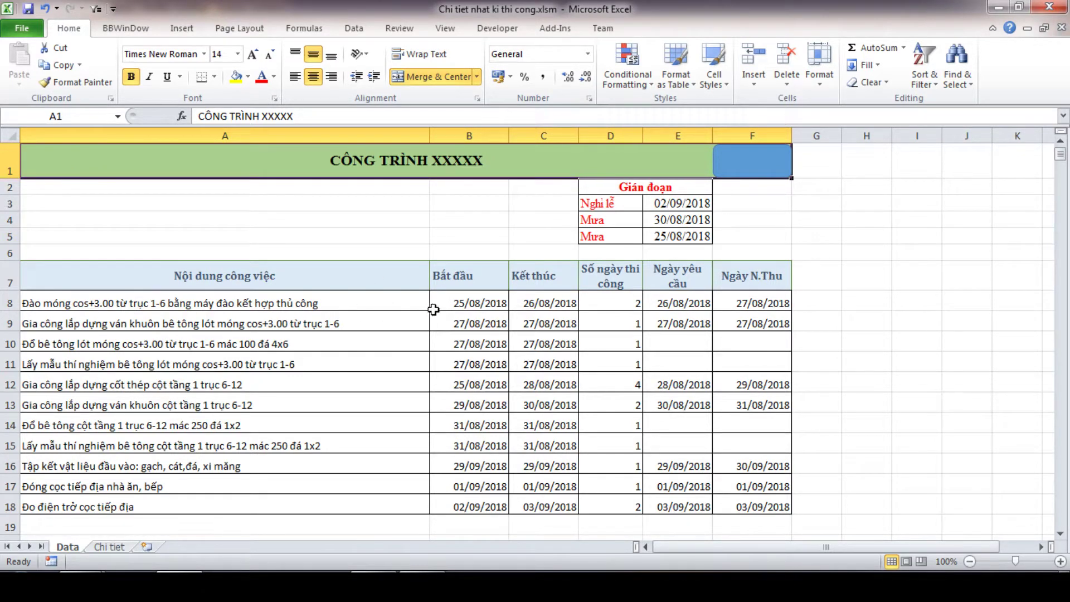
{"action": "left_click", "coordinate": [459, 303]}
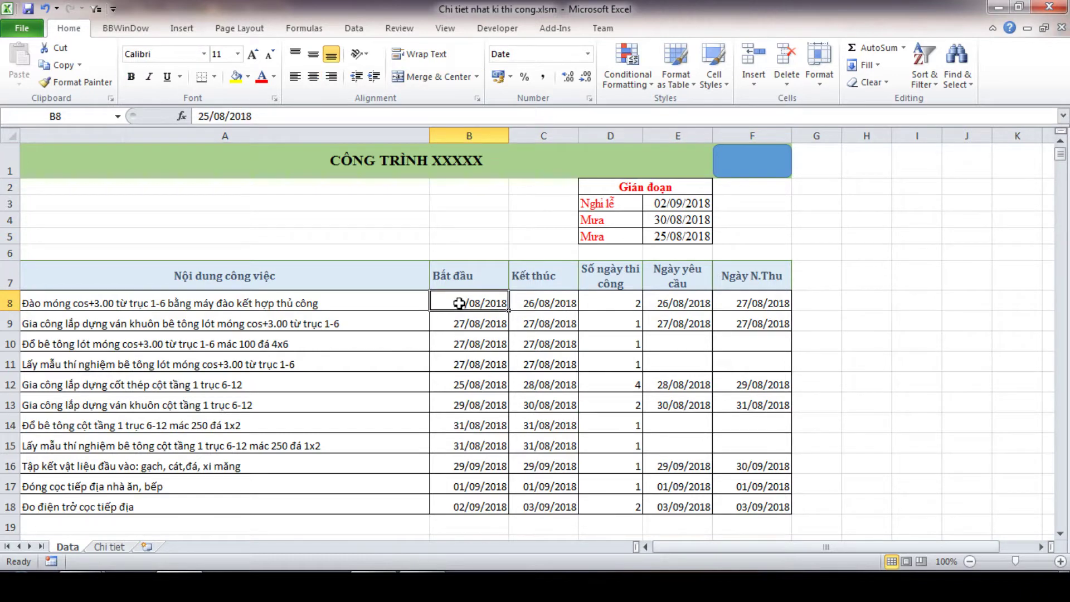
{"action": "left_click", "coordinate": [534, 306]}
{"action": "left_click", "coordinate": [761, 303]}
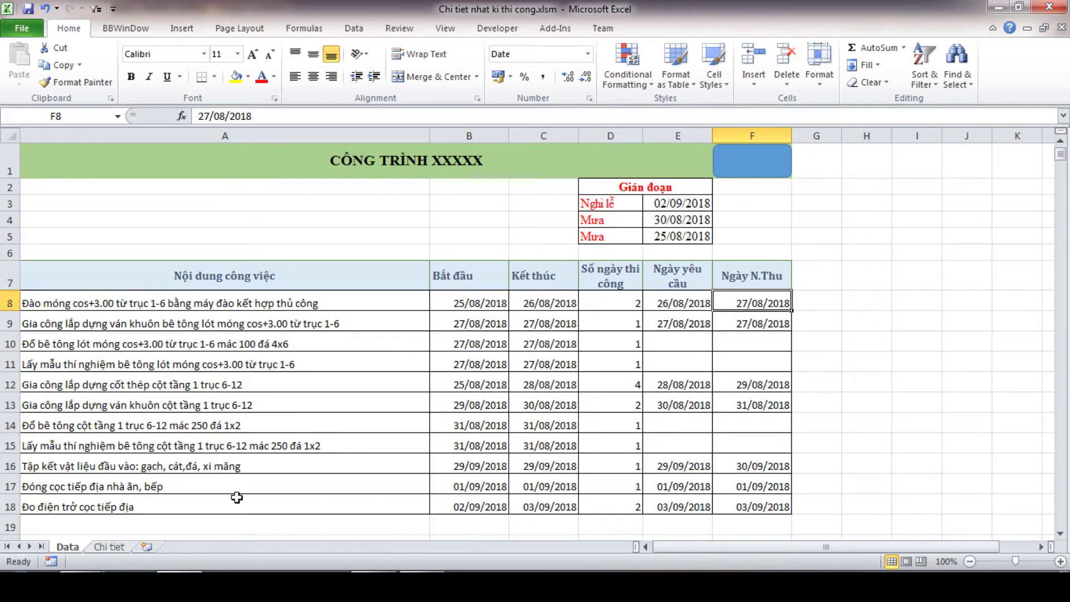
- Review the daily log entries for 25/08/2018 to 27/08/2018 in the Chi tiet sheet
{"action": "left_click", "coordinate": [110, 546]}
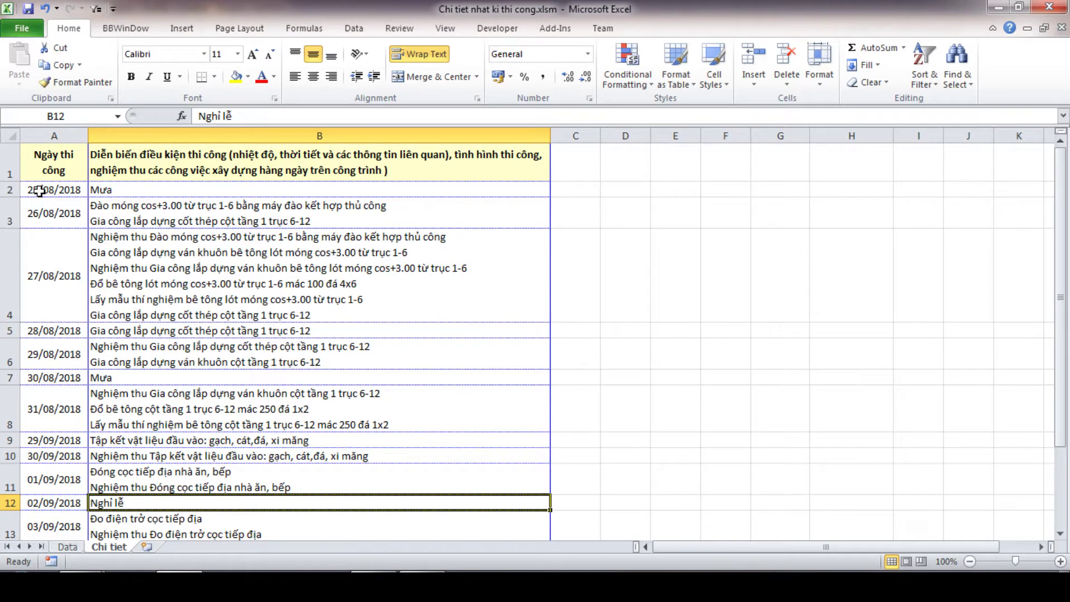
{"action": "left_click", "coordinate": [118, 191]}
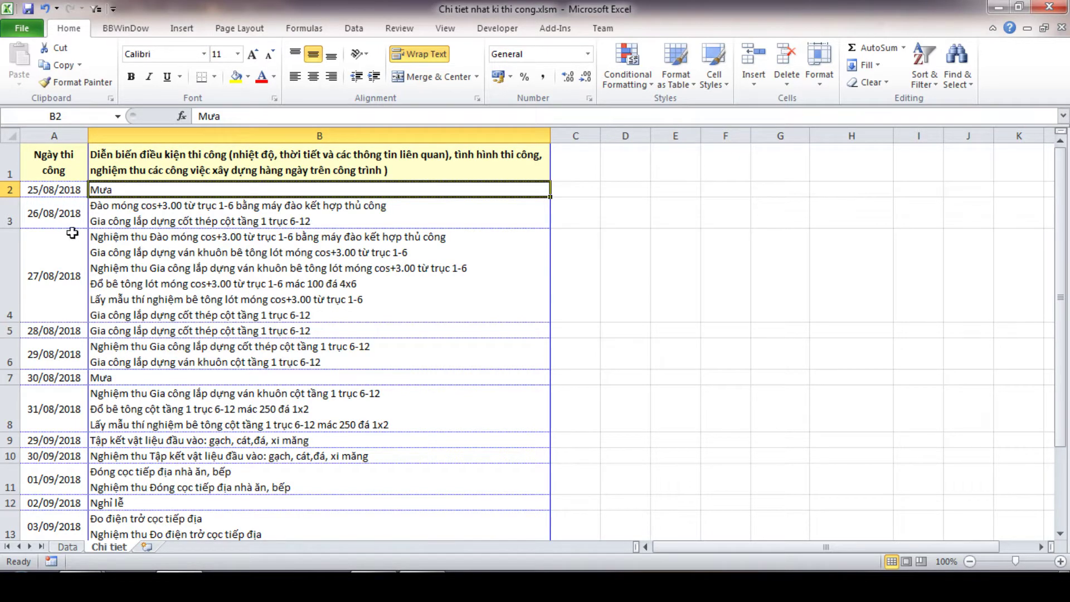
{"action": "left_click", "coordinate": [120, 212]}
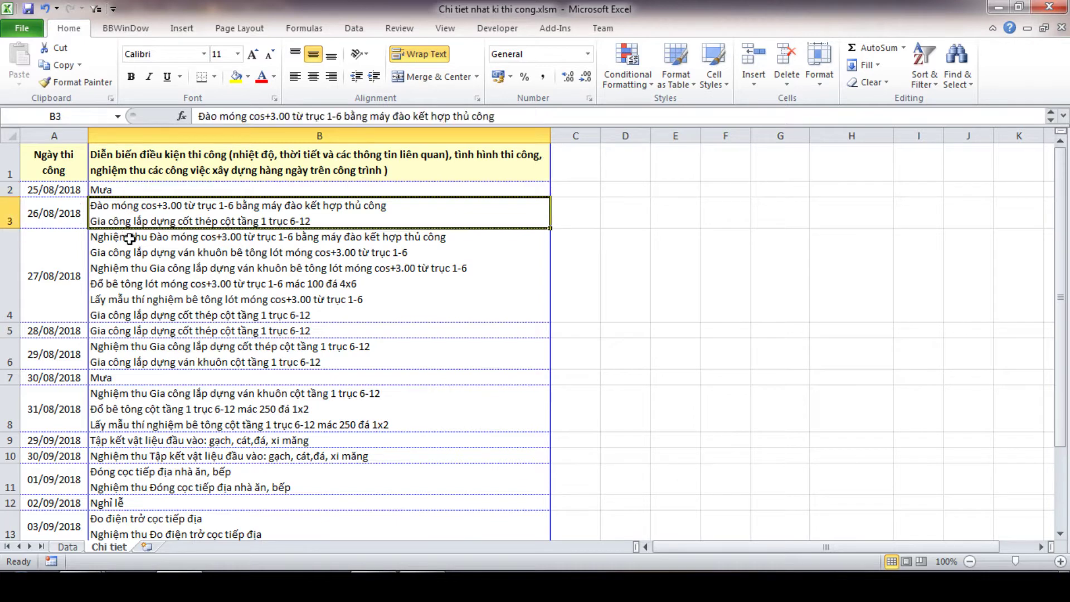
{"action": "left_click", "coordinate": [152, 261]}
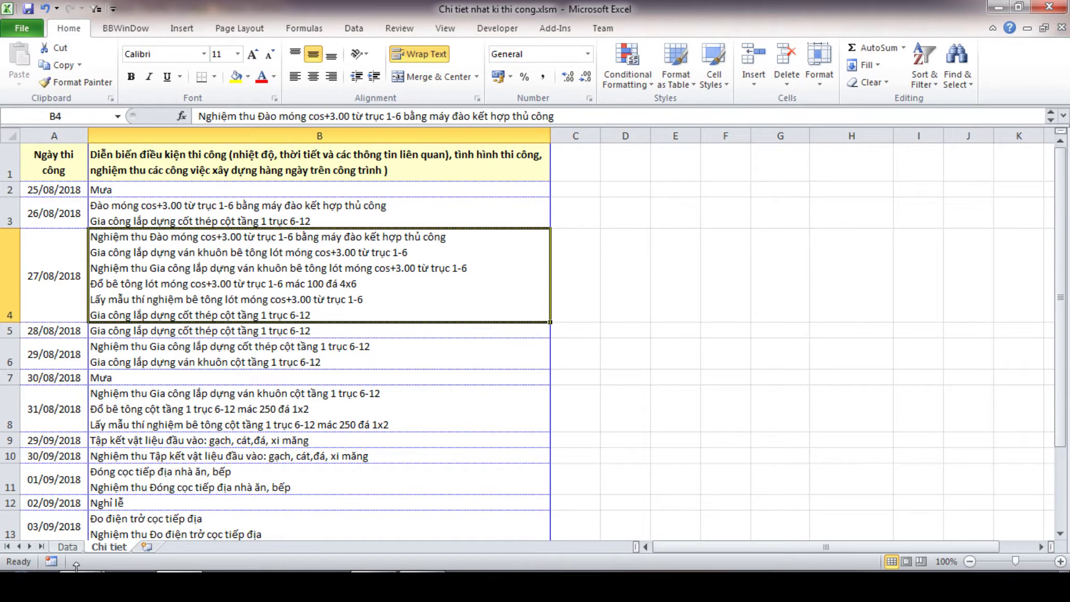
- Trace the Data task "Gia công lắp dựng cốt thép cột tầng 1 trục 6-12" through its daily entries in the Chi tiet sheet
{"action": "left_click", "coordinate": [67, 547]}
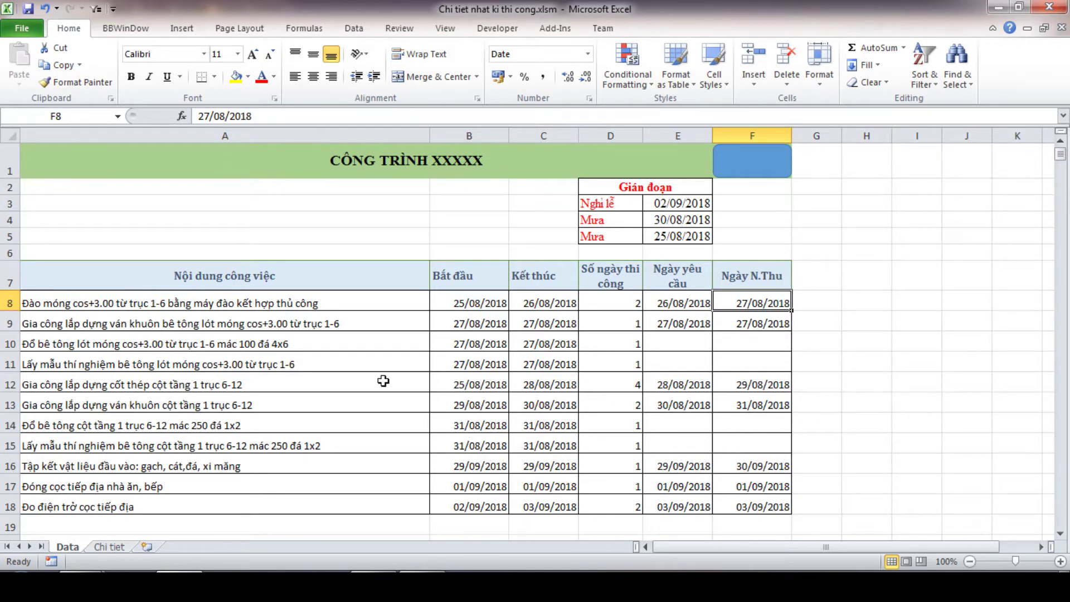
{"action": "left_click", "coordinate": [90, 382]}
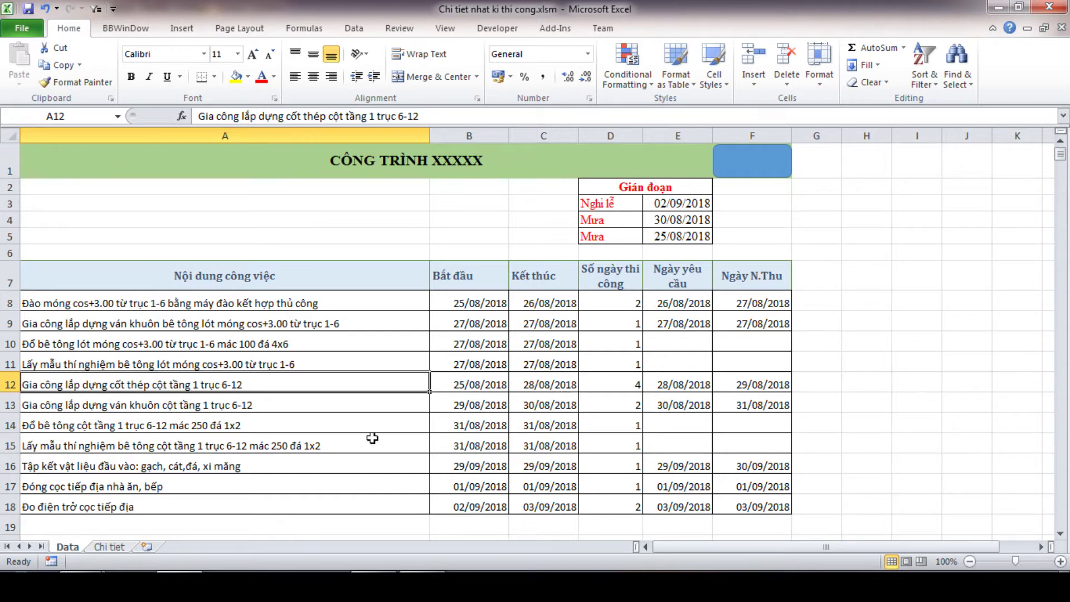
{"action": "left_click", "coordinate": [107, 548]}
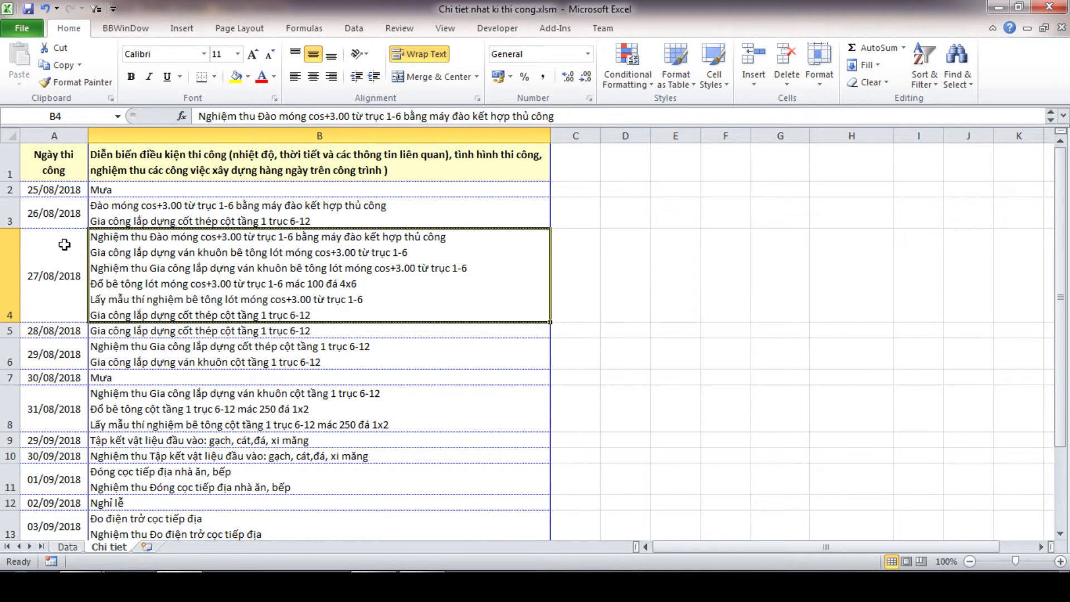
{"action": "left_click", "coordinate": [47, 222]}
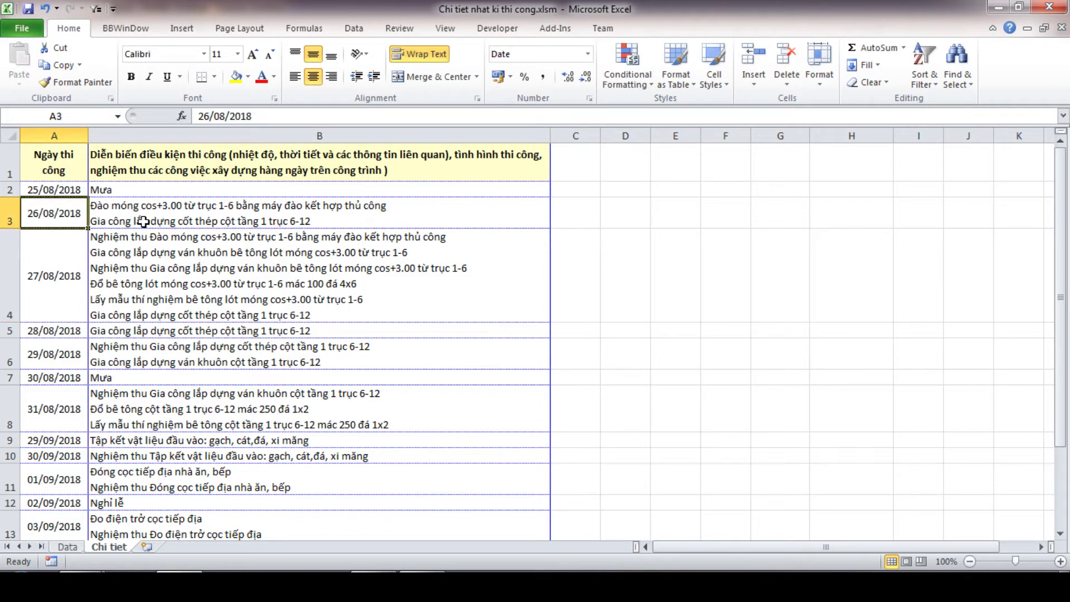
{"action": "left_click", "coordinate": [153, 334]}
{"action": "left_click", "coordinate": [173, 316]}
{"action": "left_click", "coordinate": [233, 211]}
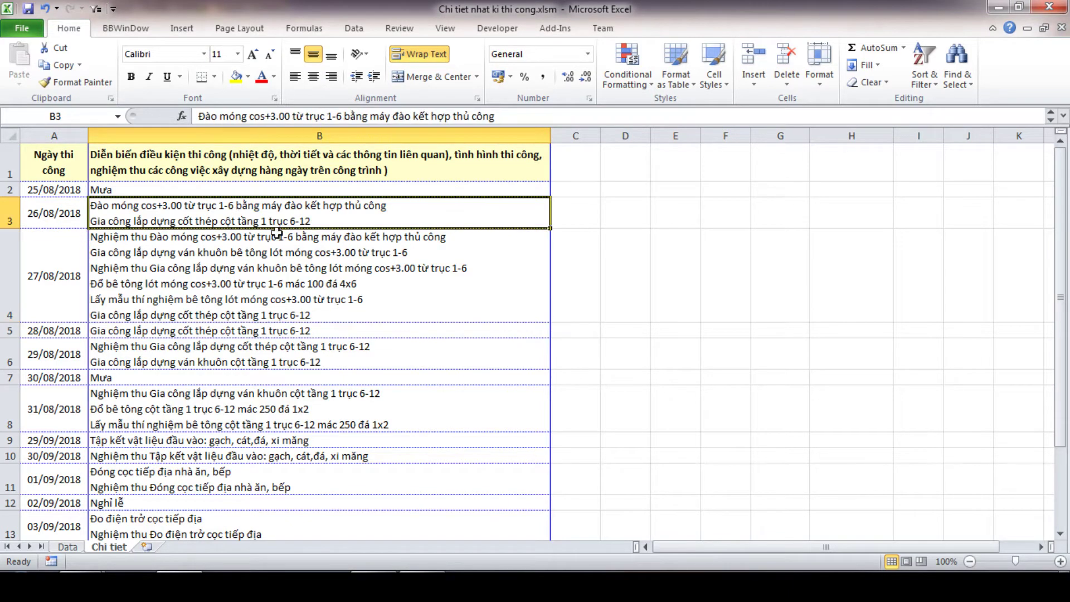
{"action": "left_click", "coordinate": [269, 317]}
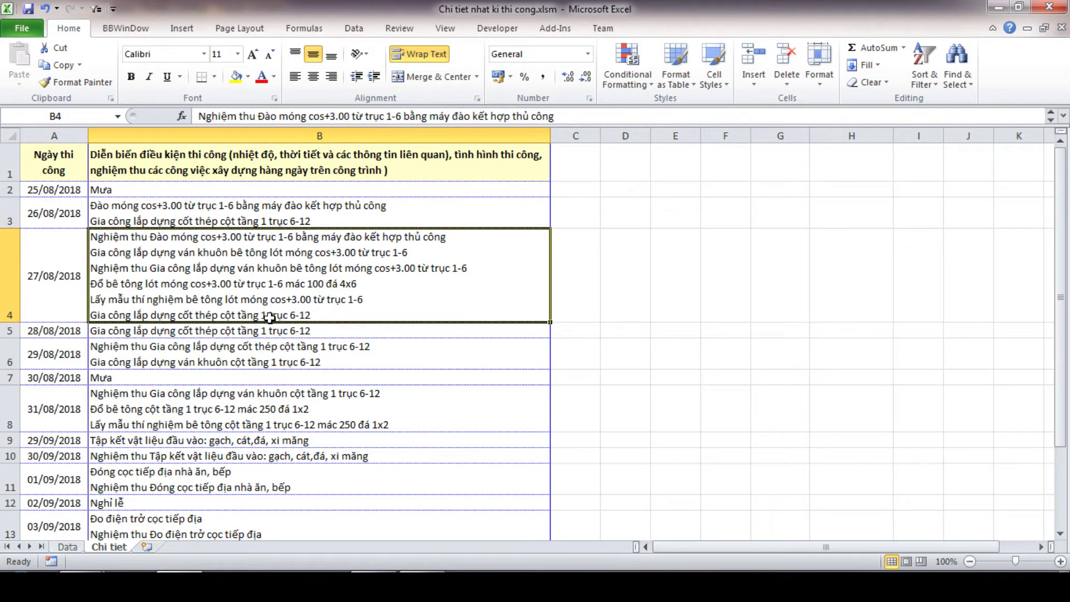
{"action": "left_click", "coordinate": [255, 334]}
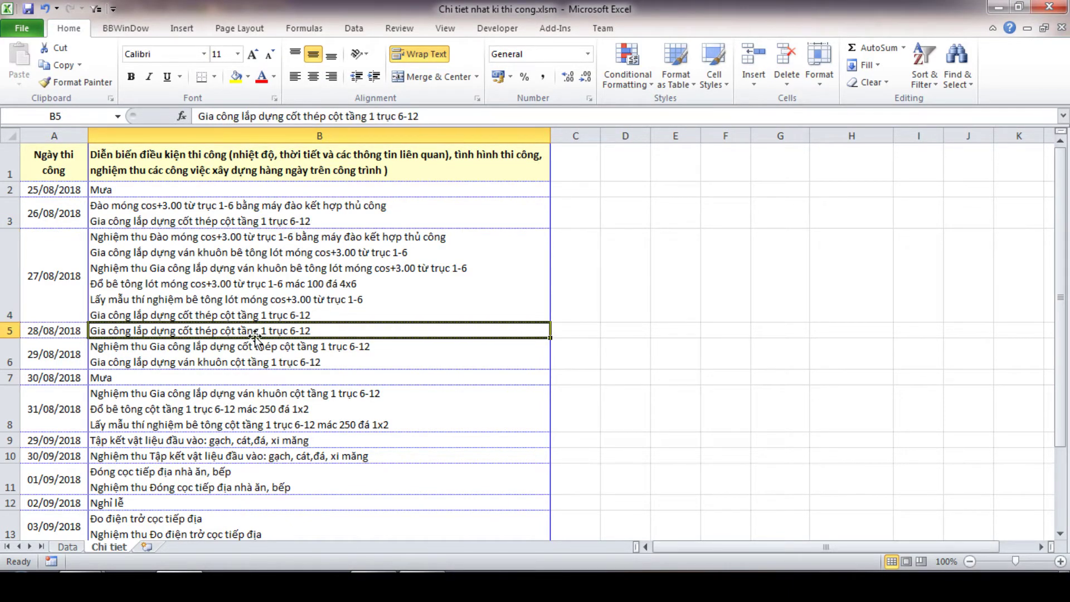
- Compare the first task's acceptance date in the Data sheet with its acceptance entry in the Chi tiet log
{"action": "left_click", "coordinate": [65, 547]}
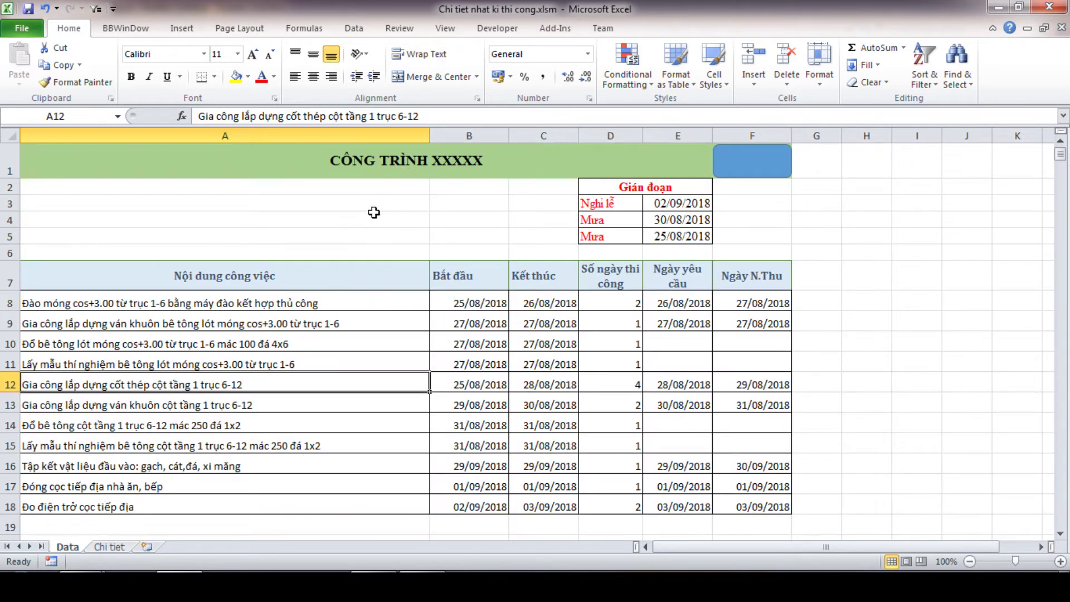
{"action": "left_click", "coordinate": [114, 547]}
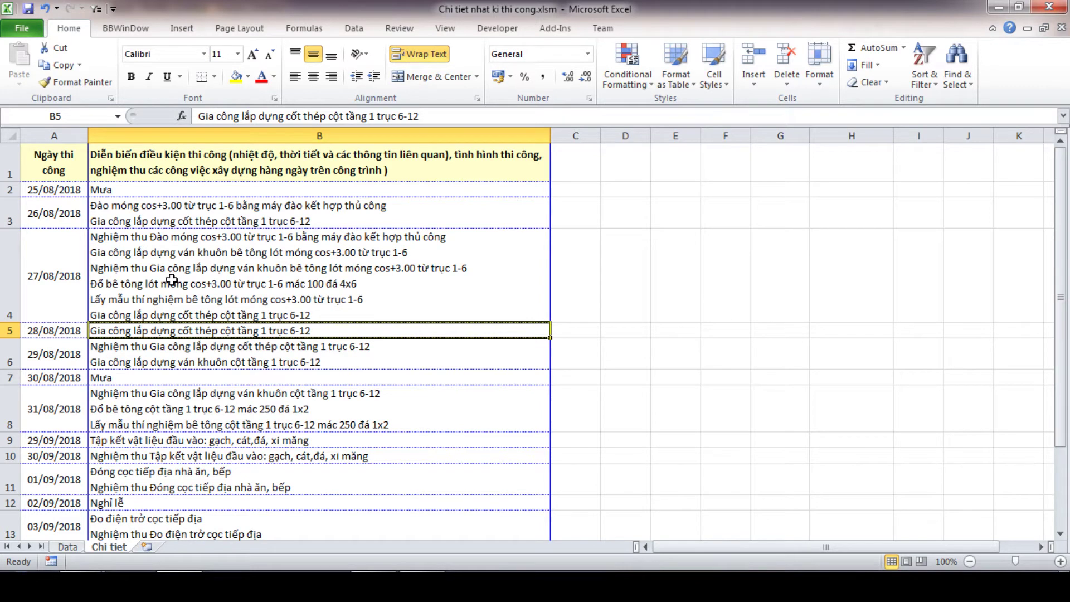
{"action": "left_click", "coordinate": [68, 547]}
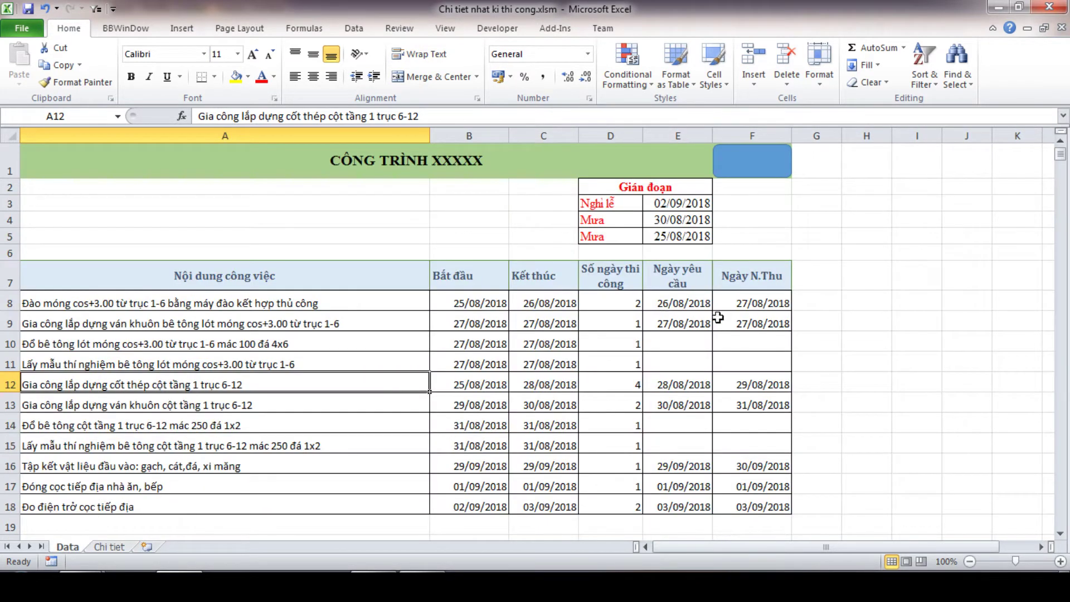
{"action": "left_click", "coordinate": [749, 303]}
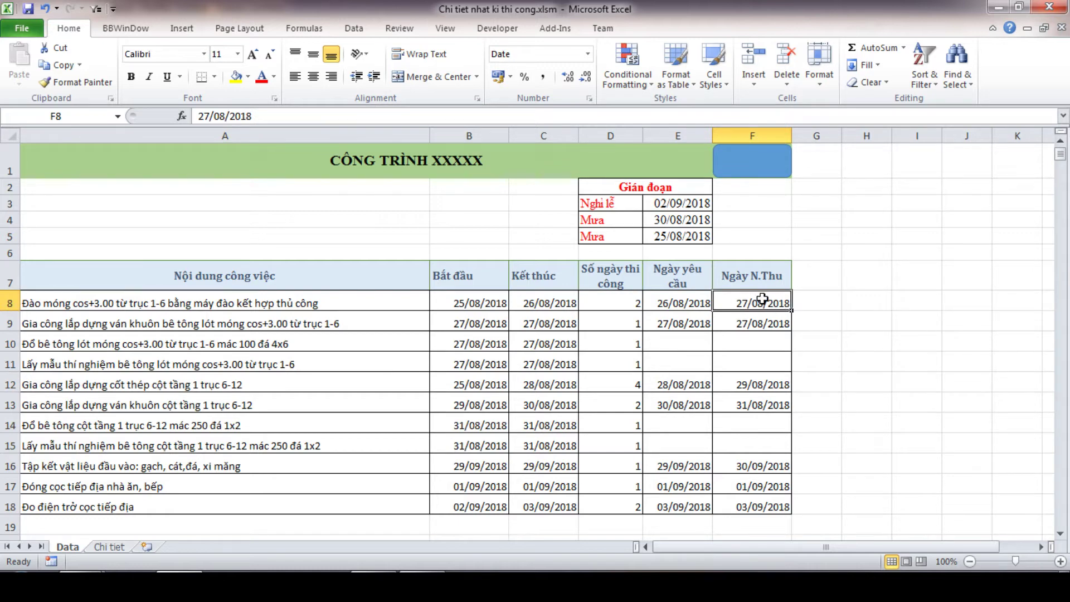
{"action": "left_click", "coordinate": [109, 547]}
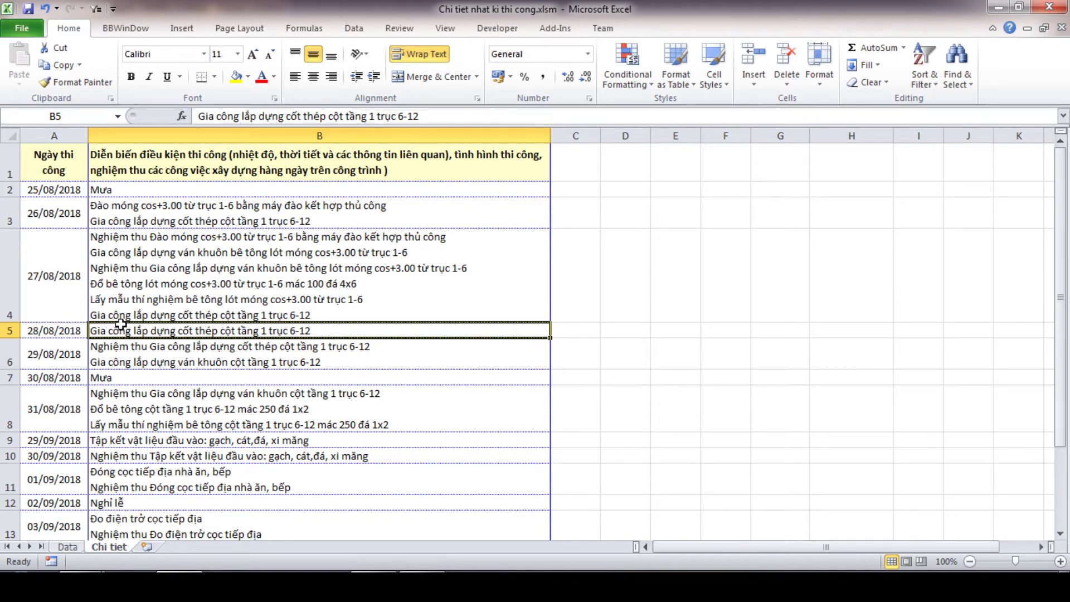
{"action": "left_click", "coordinate": [67, 547]}
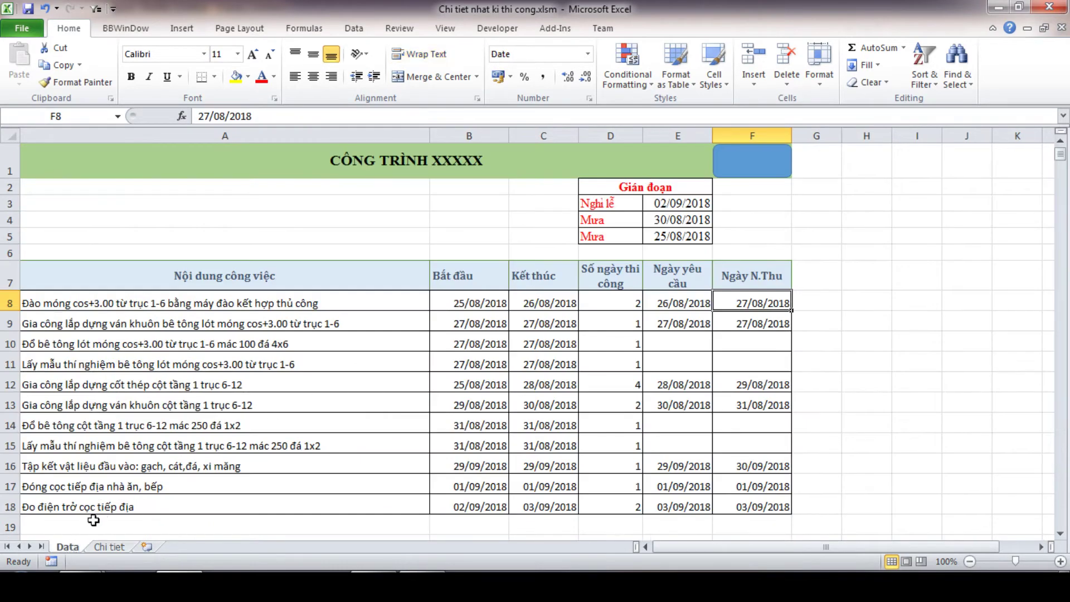
- Clear the daily log contents in A4:B15 of the Chi tiet sheet, keeping the first two dates
{"action": "left_click", "coordinate": [110, 547]}
{"action": "scroll", "coordinate": [130, 493], "scroll_direction": "down", "scroll_amount": 3}
{"action": "scroll", "coordinate": [108, 318], "scroll_direction": "up", "scroll_amount": 3}
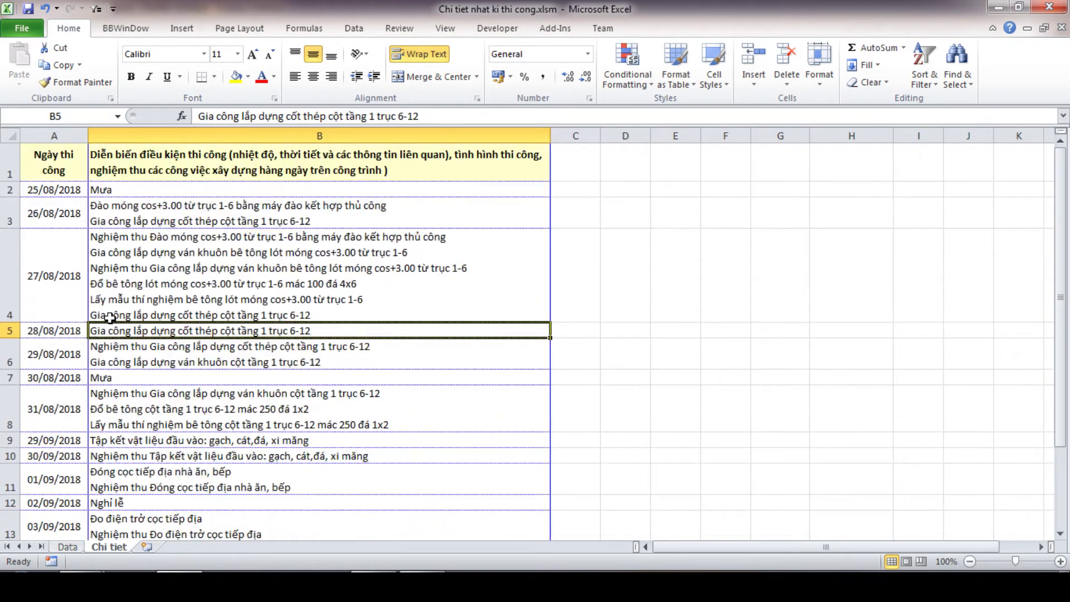
{"action": "left_click", "coordinate": [44, 260]}
{"action": "scroll", "coordinate": [303, 309], "scroll_direction": "down", "scroll_amount": 3}
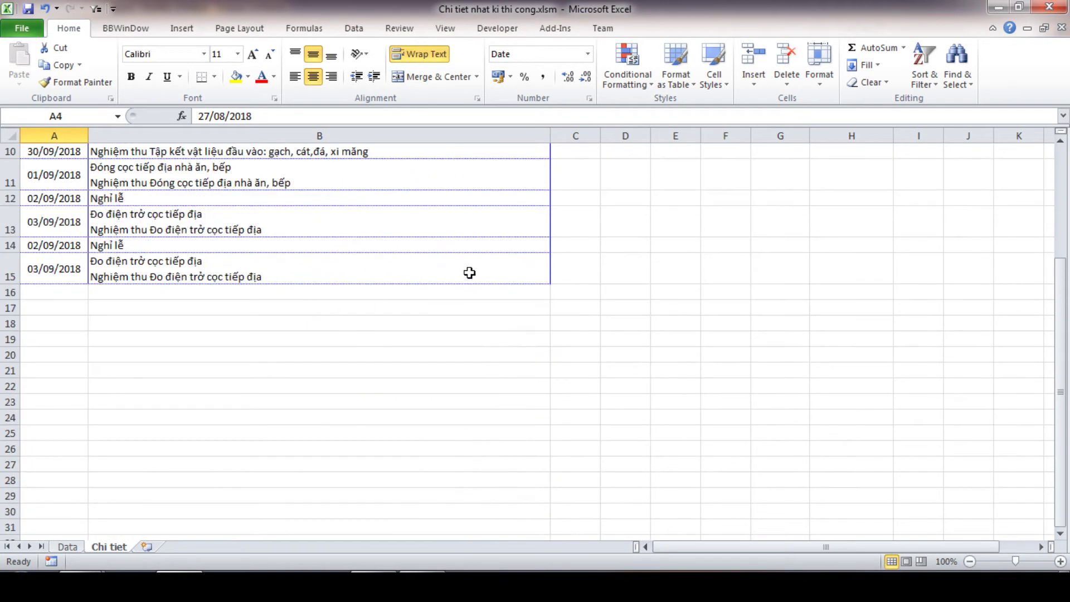
{"action": "left_click", "coordinate": [488, 268], "text": "shift"}
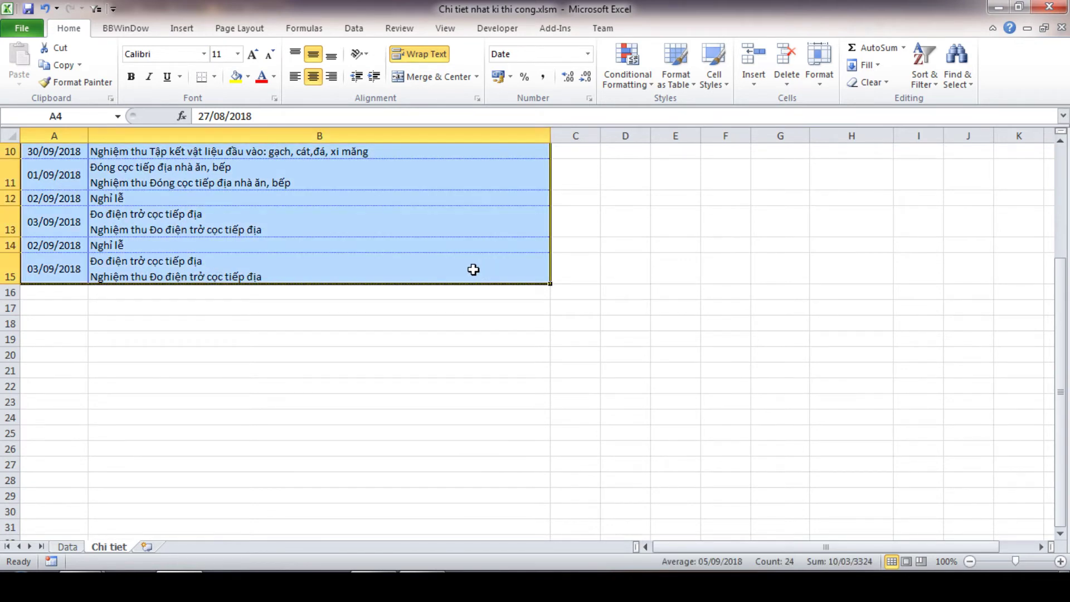
{"action": "key", "text": "Delete"}
{"action": "scroll", "coordinate": [463, 282], "scroll_direction": "up", "scroll_amount": 3}
{"action": "left_click", "coordinate": [377, 330]}
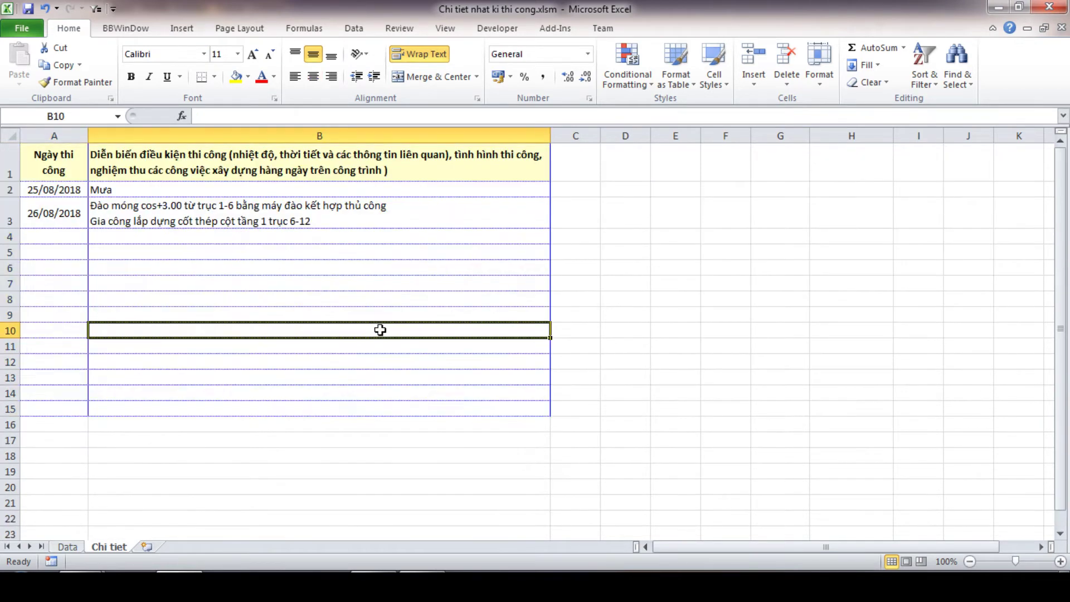
- Regenerate the daily log with the macro on the Data sheet and open the Chi tiet sheet
{"action": "left_click", "coordinate": [68, 547]}
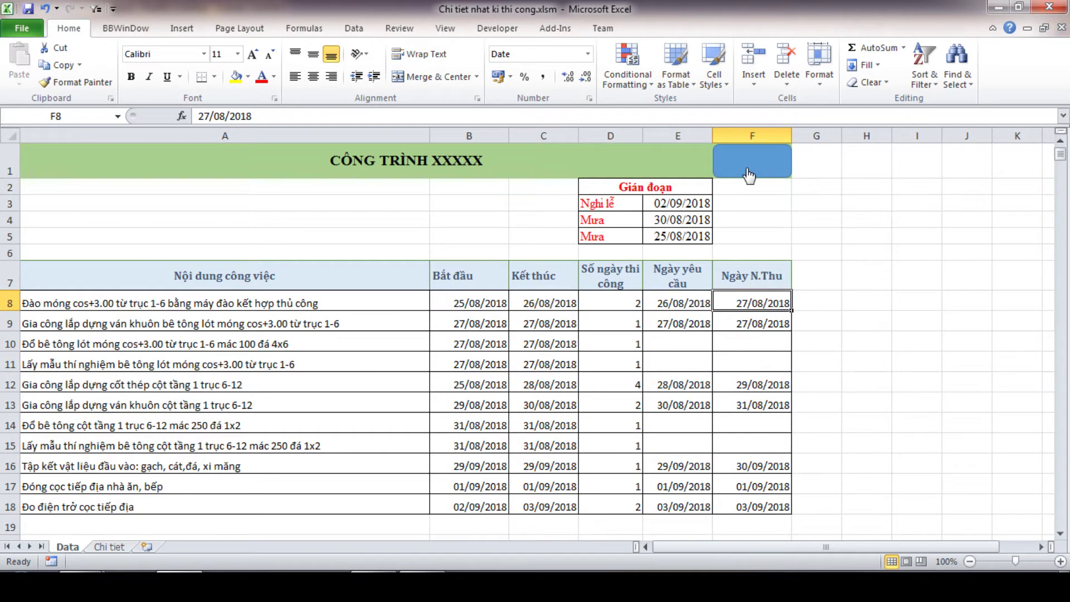
{"action": "left_click", "coordinate": [754, 202]}
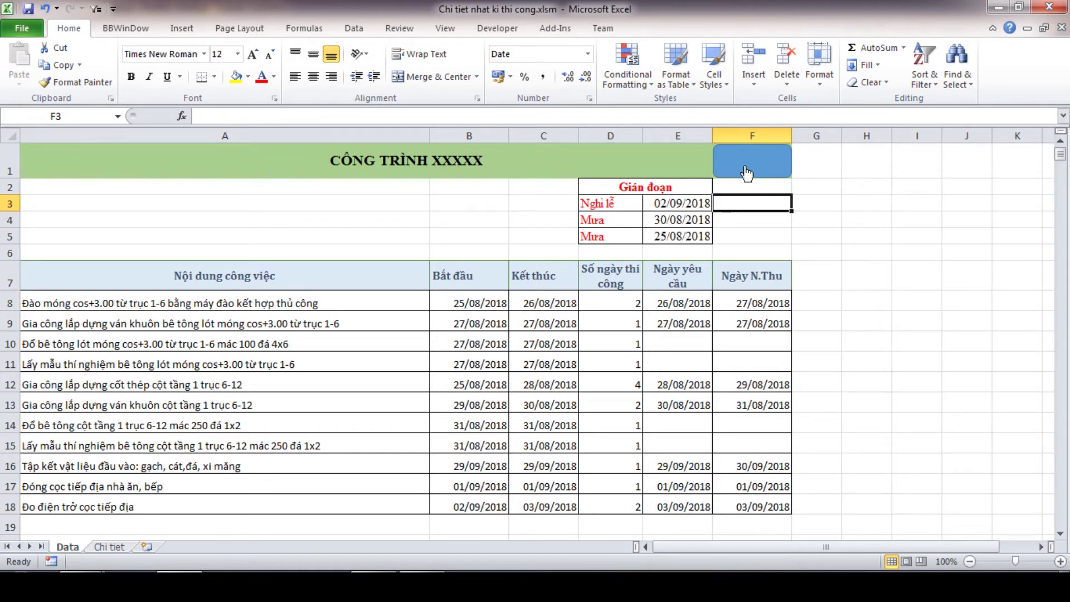
{"action": "left_click", "coordinate": [110, 548]}
- Examine the regenerated daily log in the Chi tiet sheet from the first date to the last row
{"action": "left_click", "coordinate": [156, 333]}
{"action": "scroll", "coordinate": [163, 334], "scroll_direction": "down", "scroll_amount": 4}
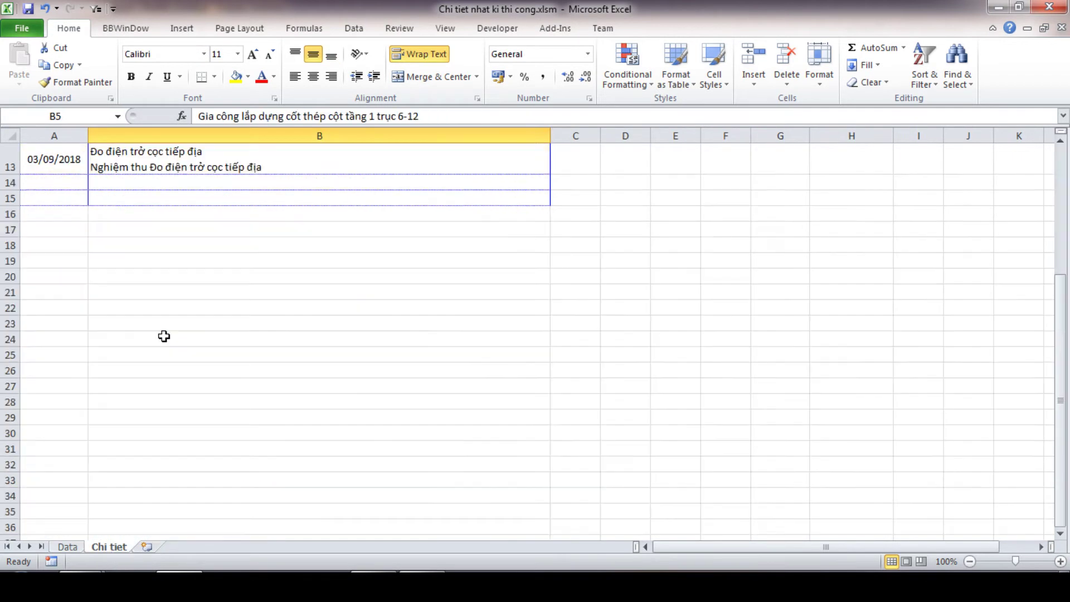
{"action": "scroll", "coordinate": [164, 335], "scroll_direction": "up", "scroll_amount": 4}
{"action": "scroll", "coordinate": [168, 338], "scroll_direction": "down", "scroll_amount": 4}
{"action": "scroll", "coordinate": [170, 340], "scroll_direction": "up", "scroll_amount": 4}
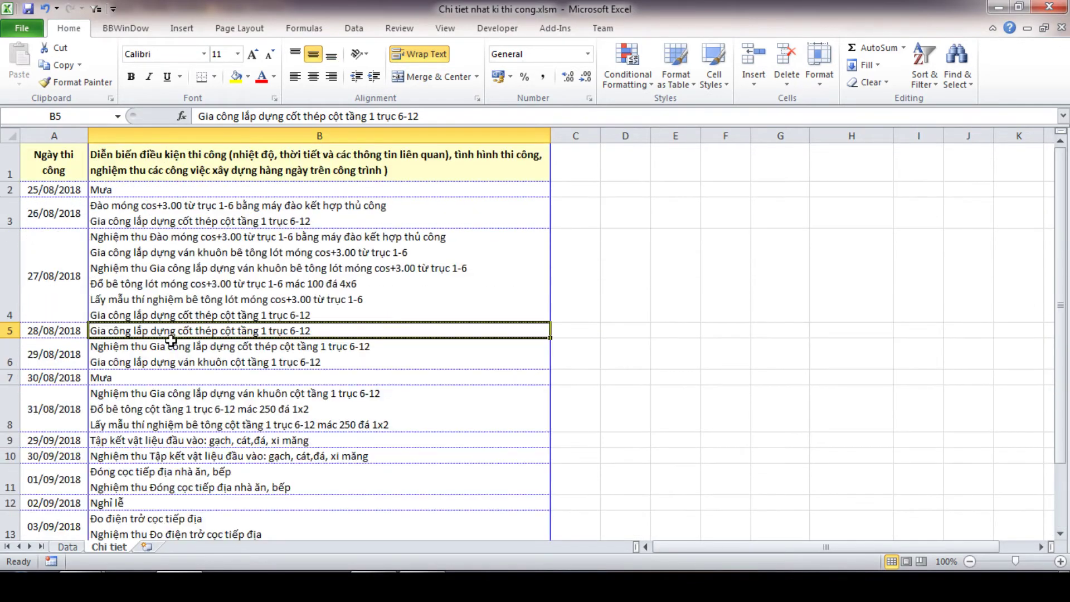
{"action": "scroll", "coordinate": [171, 341], "scroll_direction": "down", "scroll_amount": 2}
{"action": "scroll", "coordinate": [102, 489], "scroll_direction": "up", "scroll_amount": 2}
{"action": "scroll", "coordinate": [107, 329], "scroll_direction": "down", "scroll_amount": 3}
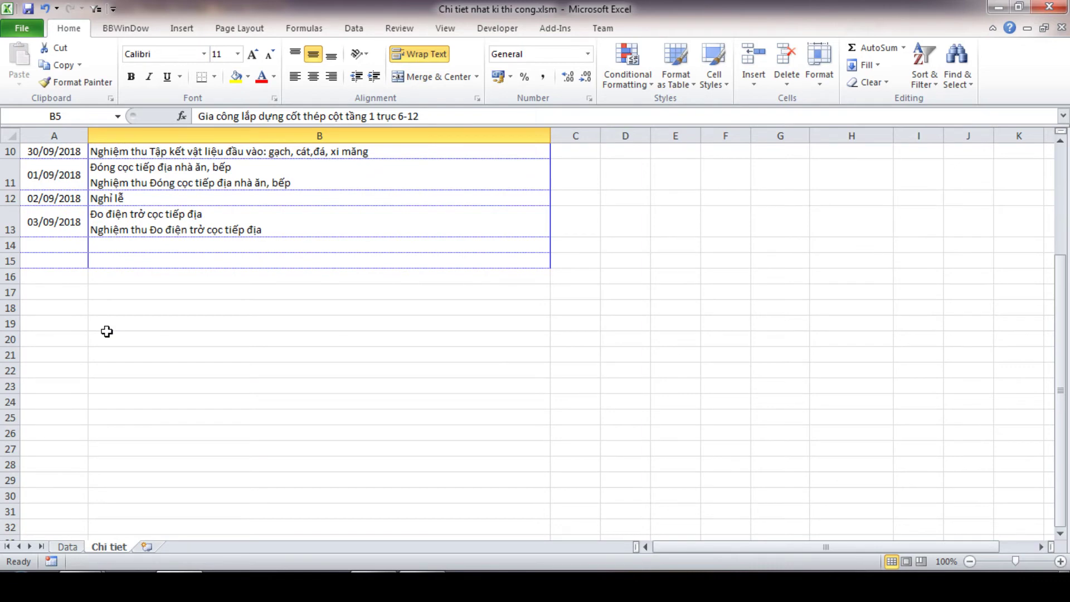
{"action": "scroll", "coordinate": [107, 331], "scroll_direction": "up", "scroll_amount": 3}
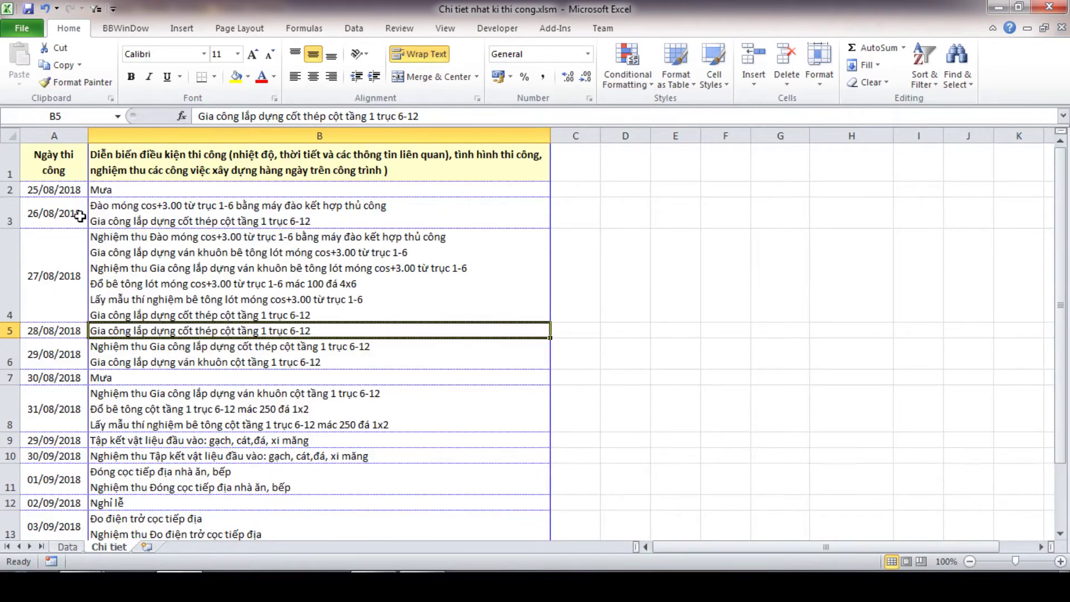
- Compare the Gián đoạn holiday and rain dates in the Data sheet with the matching Chi tiet log rows
{"action": "left_click", "coordinate": [70, 546]}
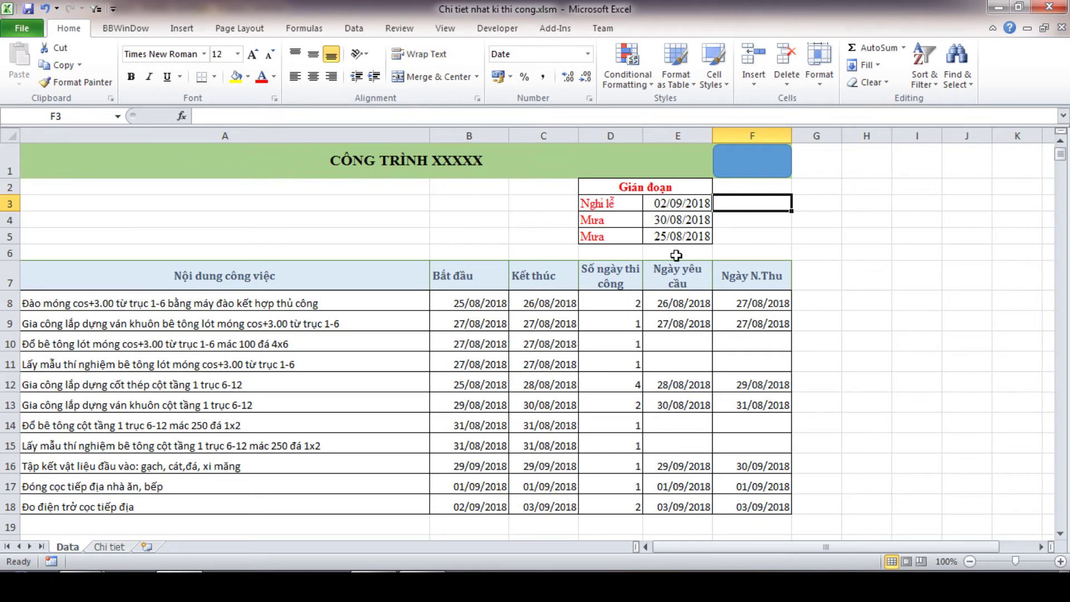
{"action": "left_click", "coordinate": [109, 547]}
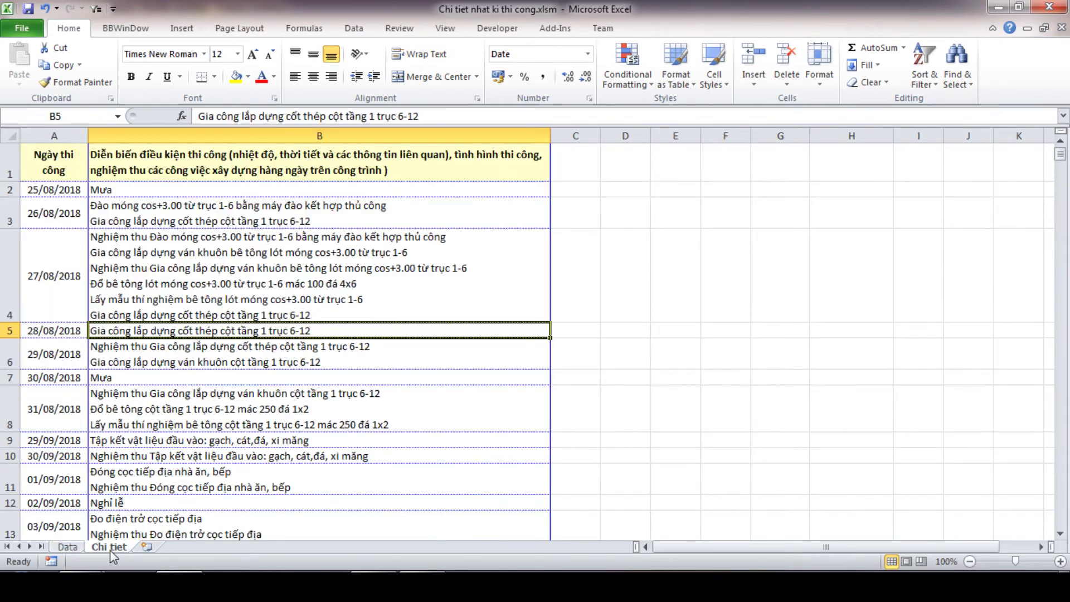
{"action": "scroll", "coordinate": [144, 385], "scroll_direction": "down", "scroll_amount": 2}
{"action": "left_click", "coordinate": [136, 282]}
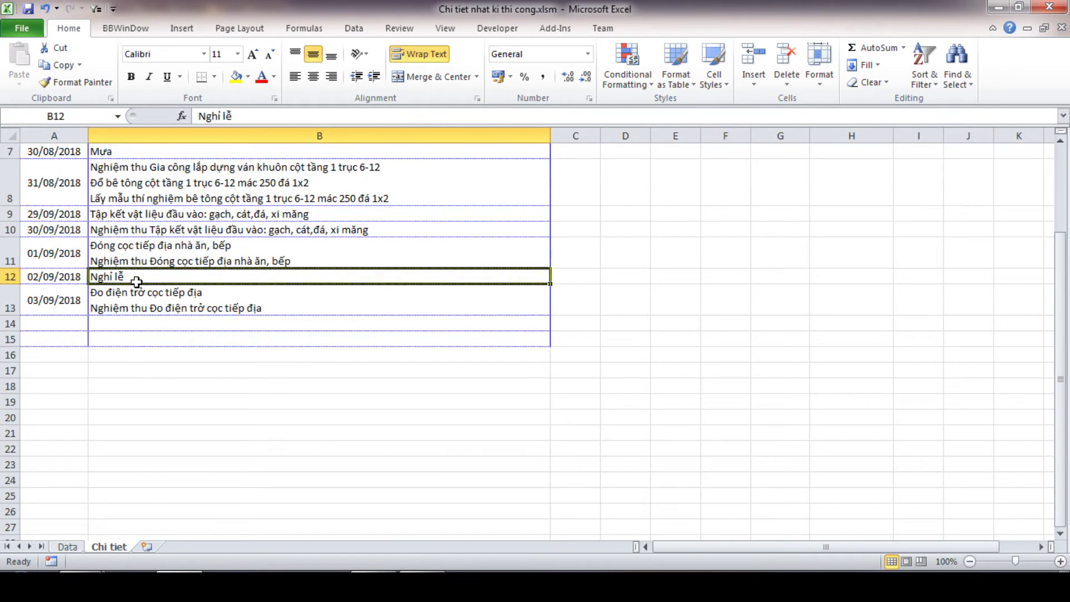
{"action": "scroll", "coordinate": [133, 286], "scroll_direction": "up", "scroll_amount": 2}
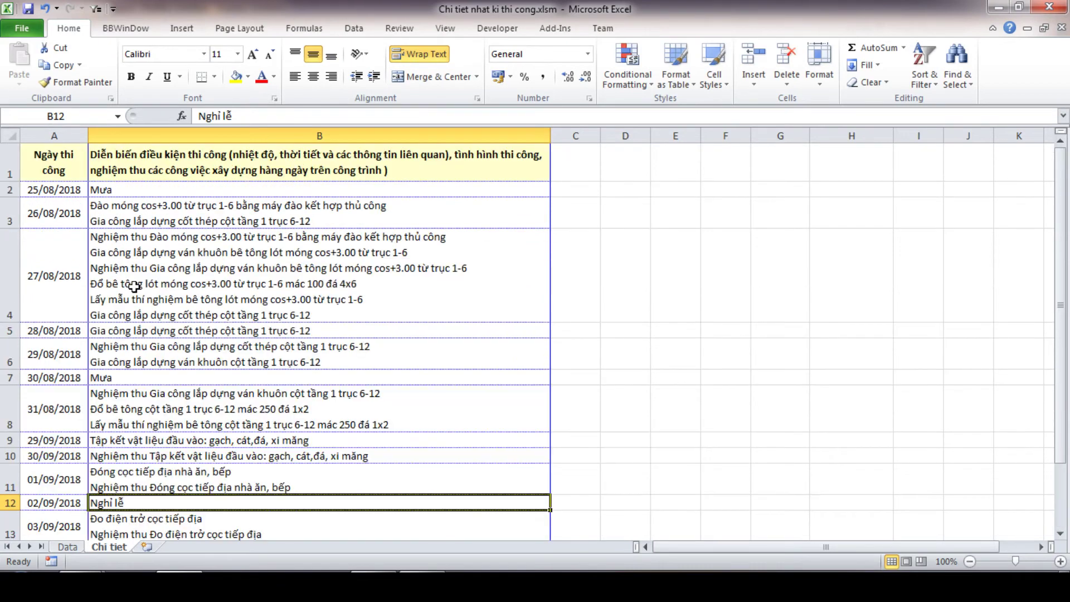
{"action": "left_click", "coordinate": [82, 379]}
{"action": "left_click", "coordinate": [68, 548]}
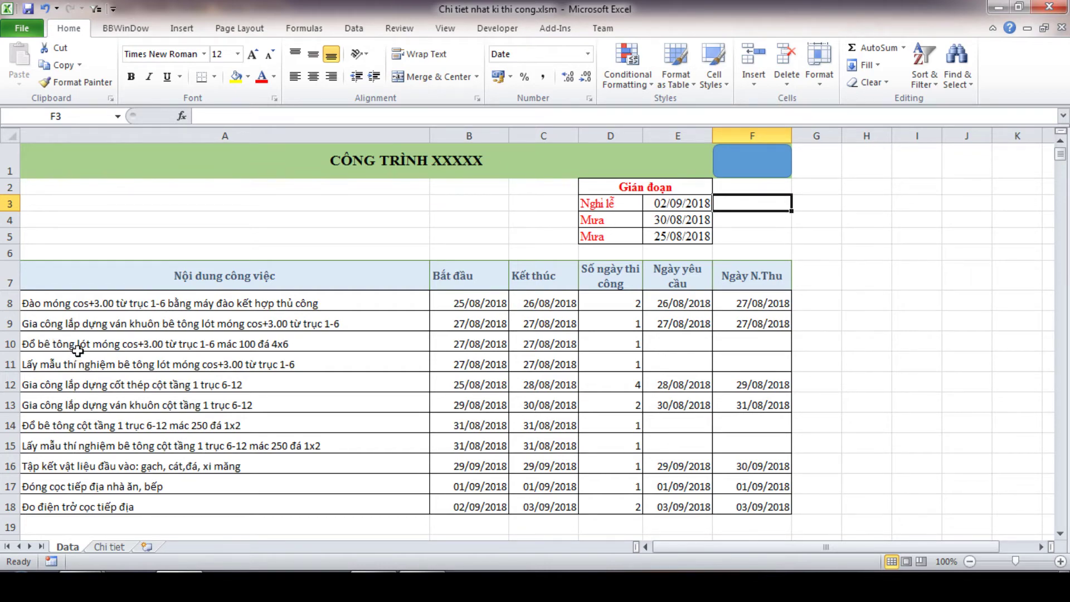
- Compare the Data sheet's task Đo điện trở cọc tiếp địa with the Chi tiet log rows for 02/09/2018 and 03/09/2018
{"action": "left_click", "coordinate": [108, 549]}
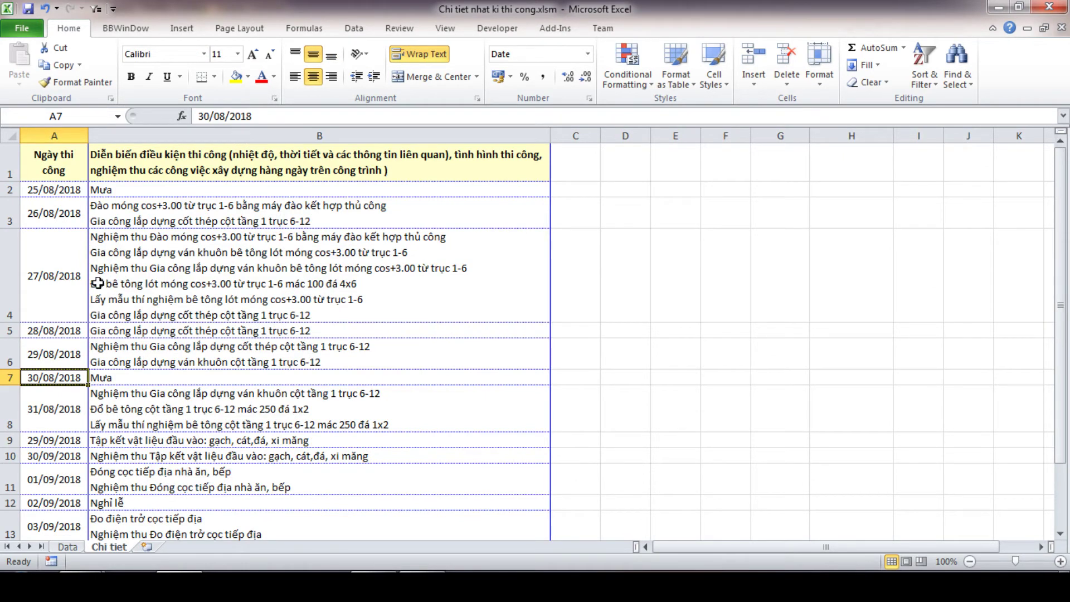
{"action": "left_click", "coordinate": [70, 549]}
{"action": "scroll", "coordinate": [690, 346], "scroll_direction": "down", "scroll_amount": 1}
{"action": "scroll", "coordinate": [687, 347], "scroll_direction": "up", "scroll_amount": 1}
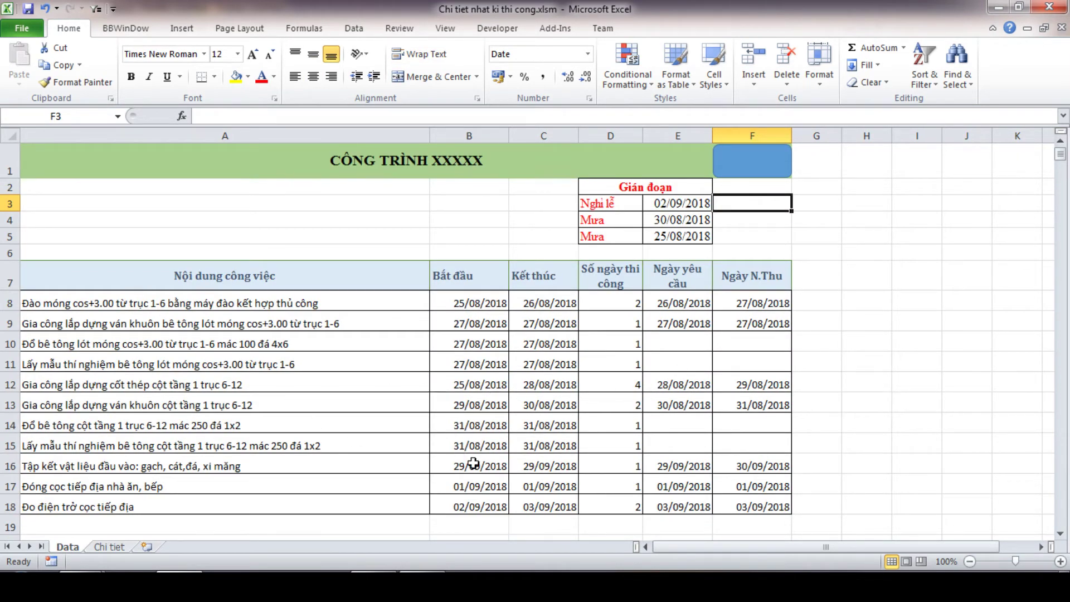
{"action": "left_click", "coordinate": [146, 508]}
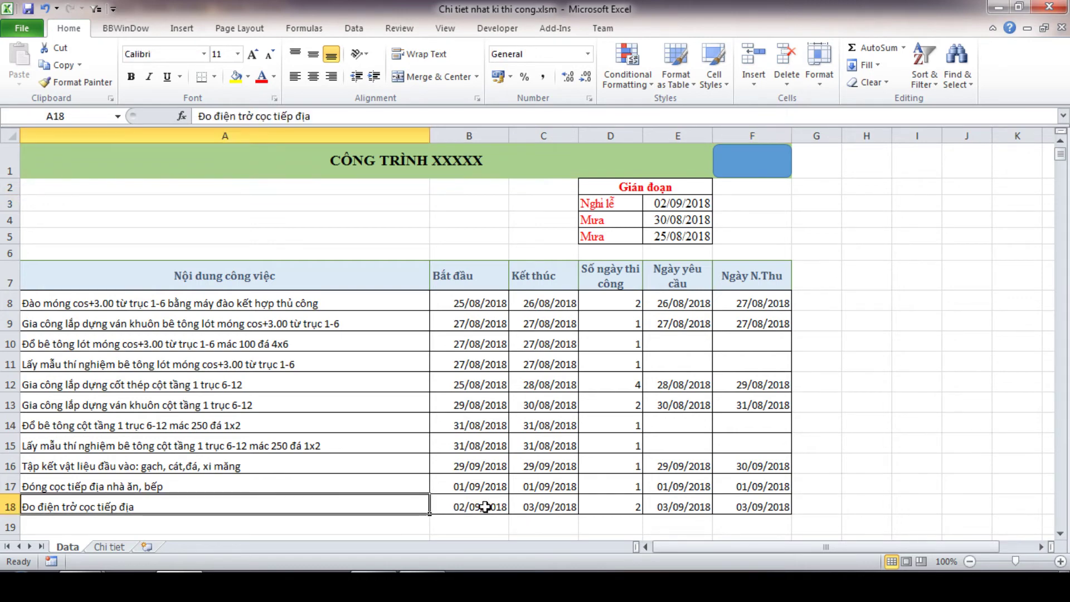
{"action": "left_click", "coordinate": [124, 552]}
{"action": "scroll", "coordinate": [134, 428], "scroll_direction": "down", "scroll_amount": 4}
{"action": "scroll", "coordinate": [84, 246], "scroll_direction": "up", "scroll_amount": 1}
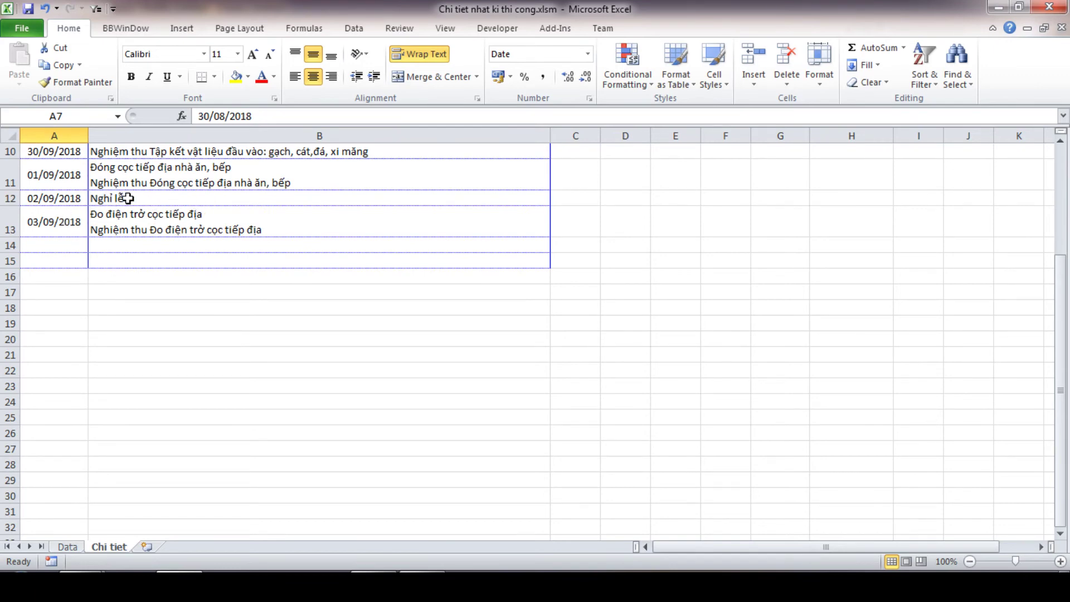
{"action": "left_click", "coordinate": [201, 199]}
{"action": "left_click", "coordinate": [72, 220]}
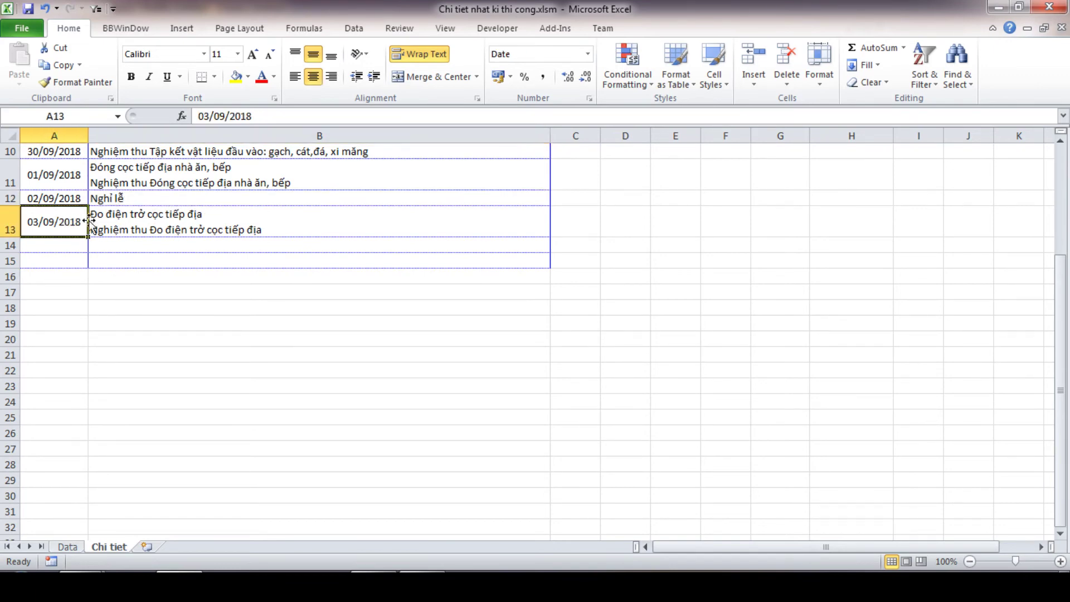
{"action": "scroll", "coordinate": [239, 231], "scroll_direction": "up", "scroll_amount": 3}
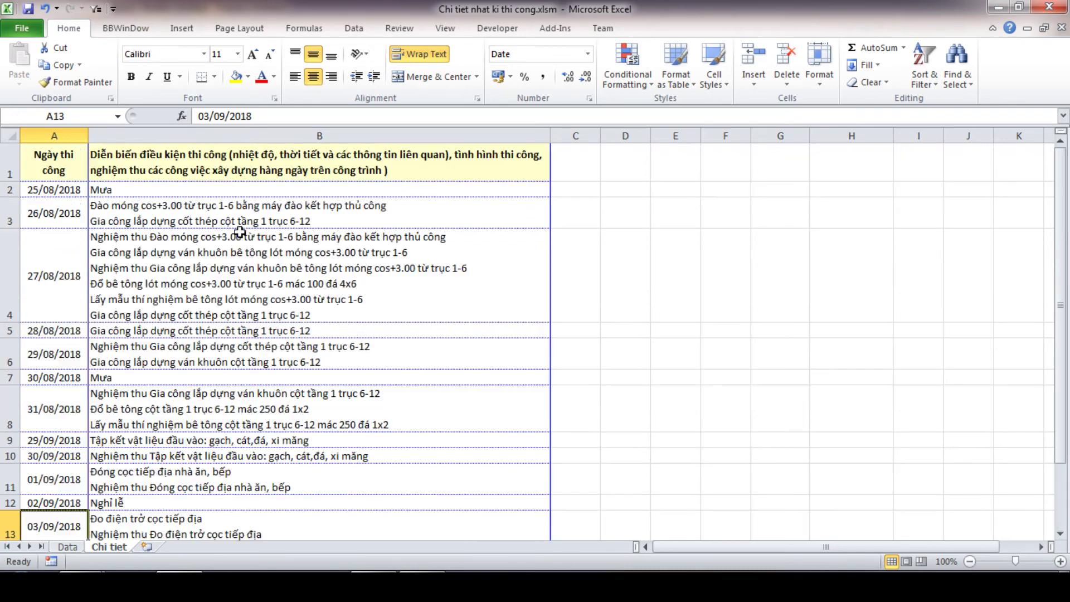
- Return to the Data sheet and check the schedule dates of the first task, Đào móng cos+3.00 từ trục 1-6
{"action": "left_click", "coordinate": [66, 546]}
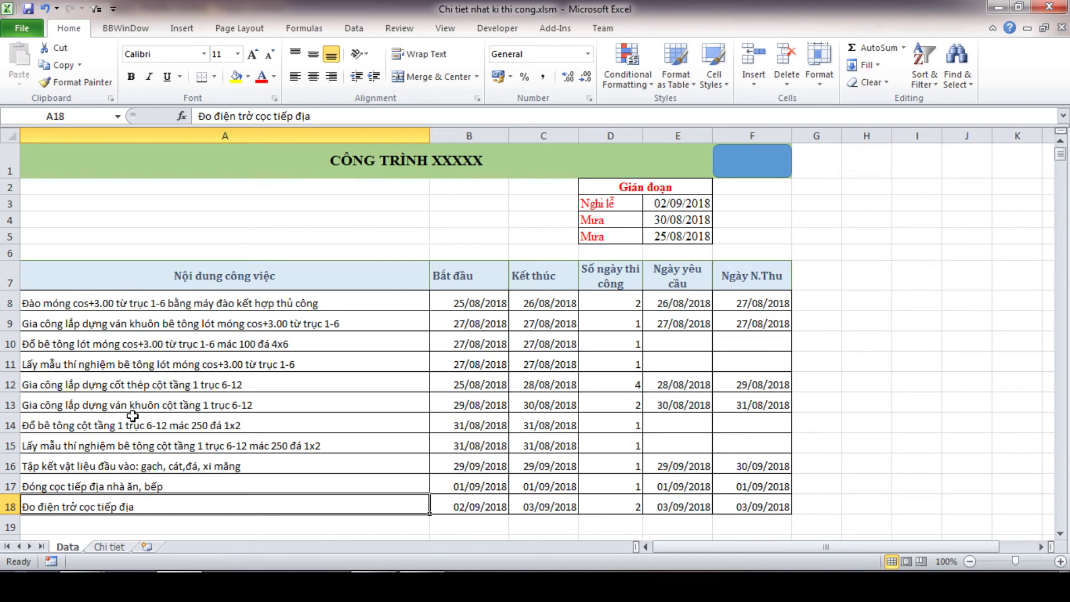
{"action": "left_click", "coordinate": [192, 298]}
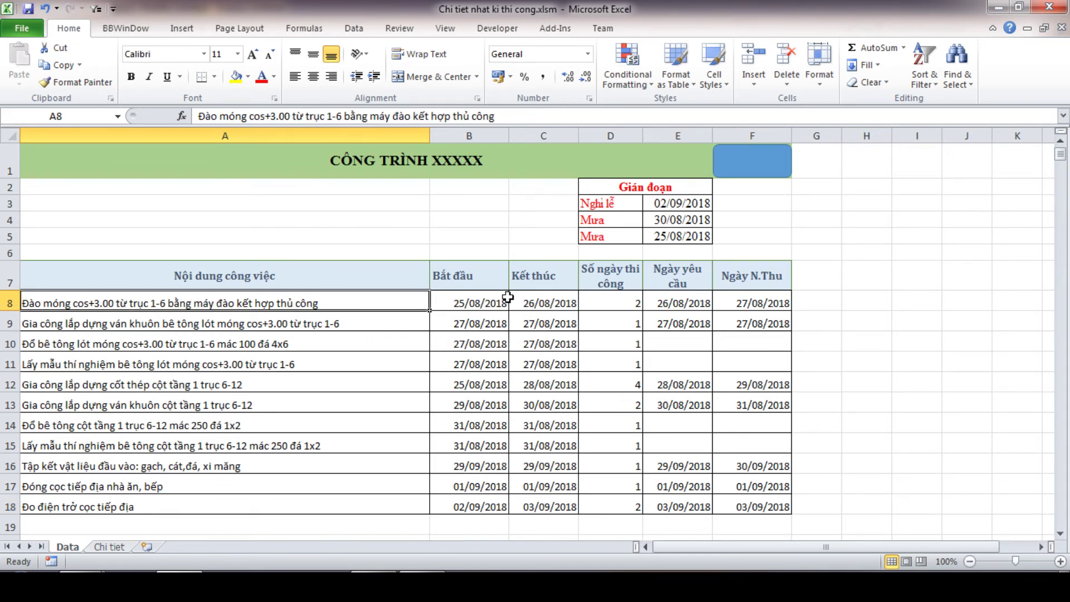